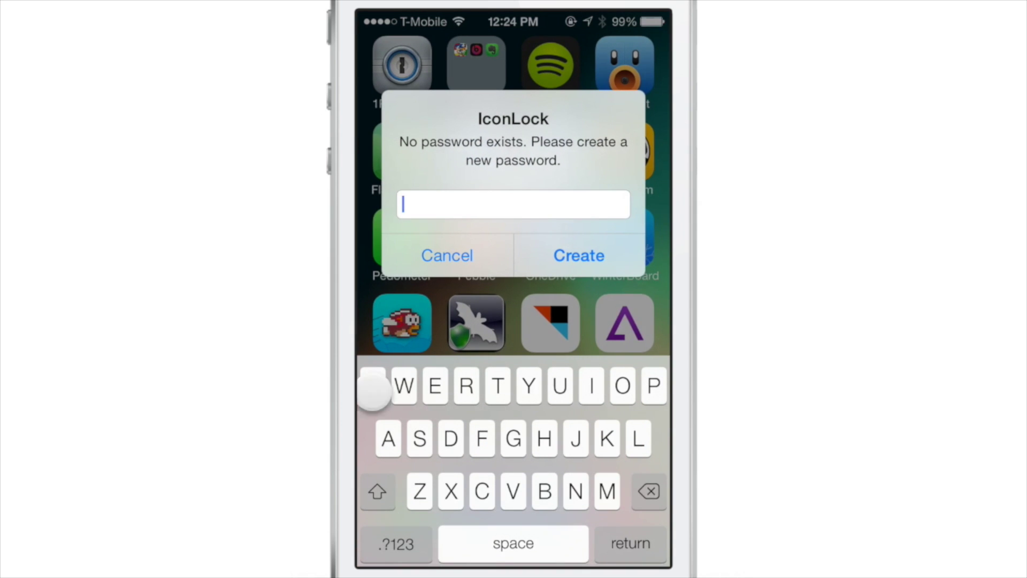
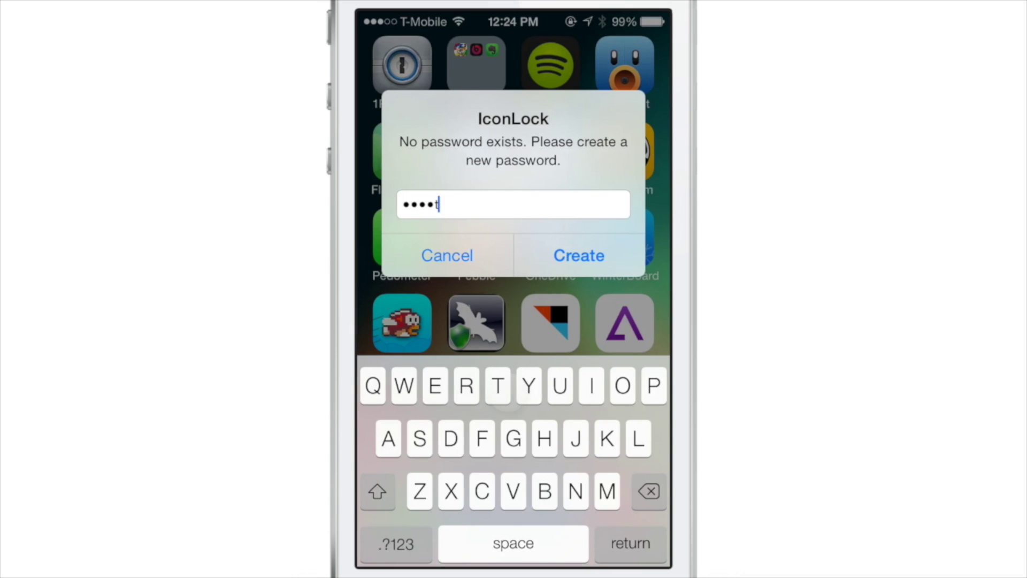
# Step: Create a new IconLock password from the 'No password exists' prompt
pyautogui.click(578, 255)
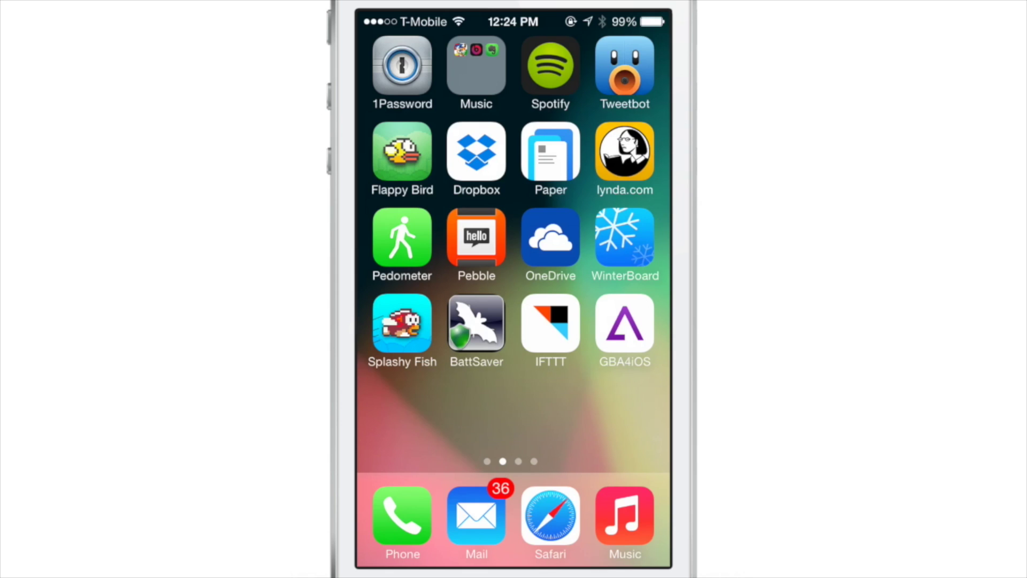
# Step: Unlock icon editing with the password and move Splashy Fish after BattSaver
pyautogui.click(401, 325)
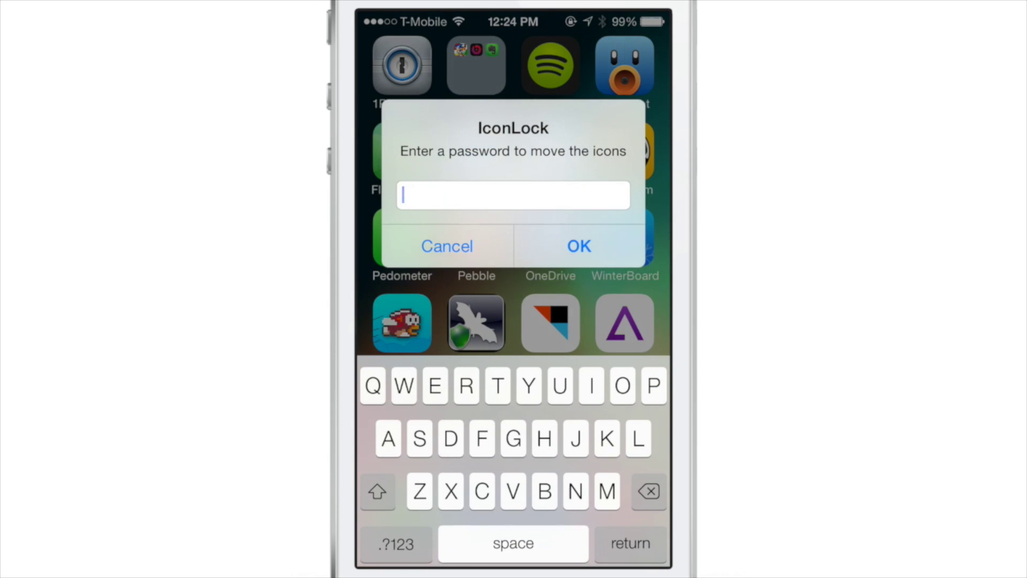
pyautogui.click(578, 245)
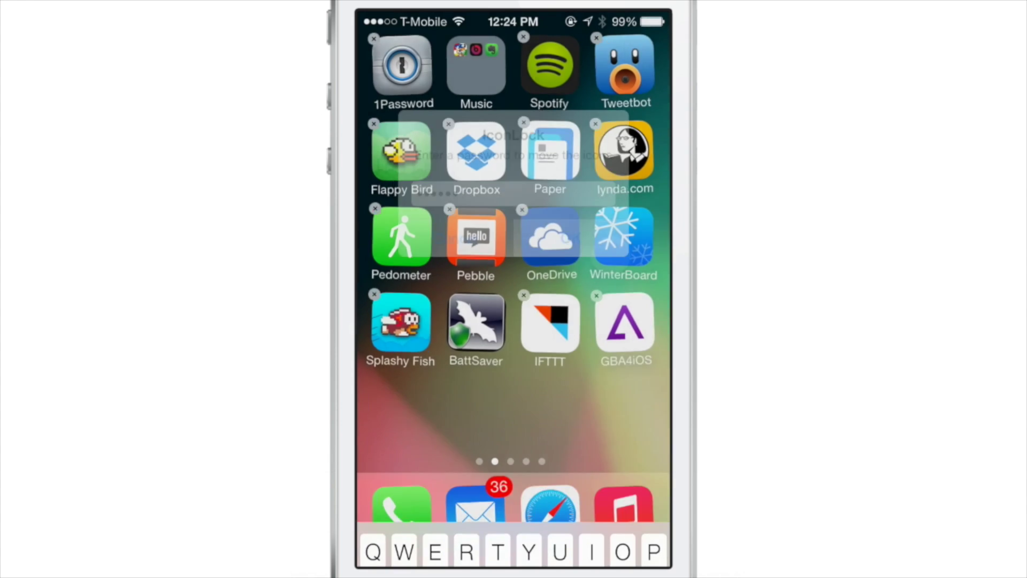
pyautogui.moveTo(401, 341)
pyautogui.mouseDown()
pyautogui.moveTo(489, 344)
pyautogui.moveTo(500, 329)
pyautogui.moveTo(481, 325)
pyautogui.mouseUp()
pyautogui.press('Home')
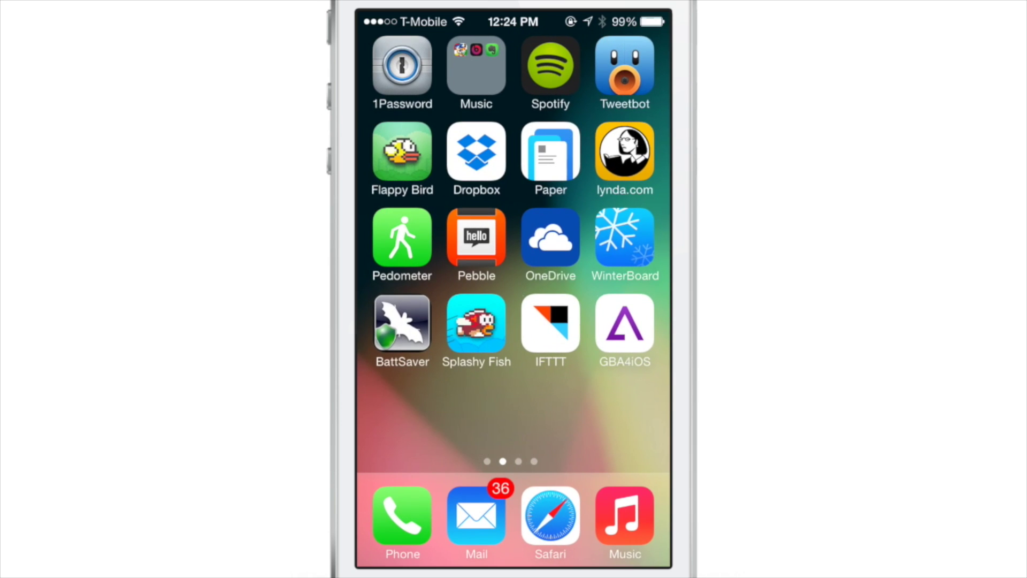
# Step: Try unlocking icon editing with a wrong password and dismiss the error
pyautogui.click(477, 342)
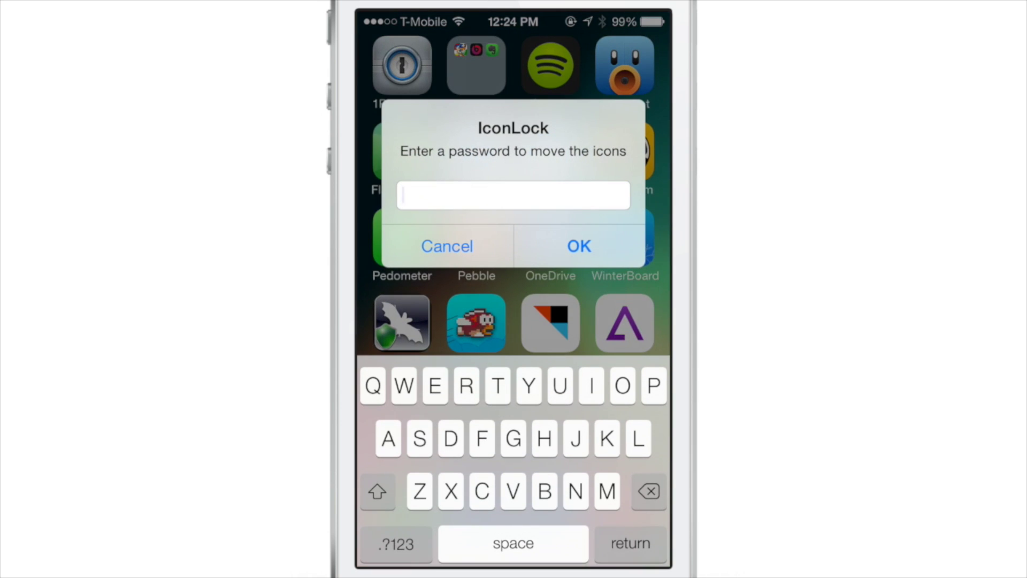
pyautogui.write('sf')
pyautogui.click(600, 243)
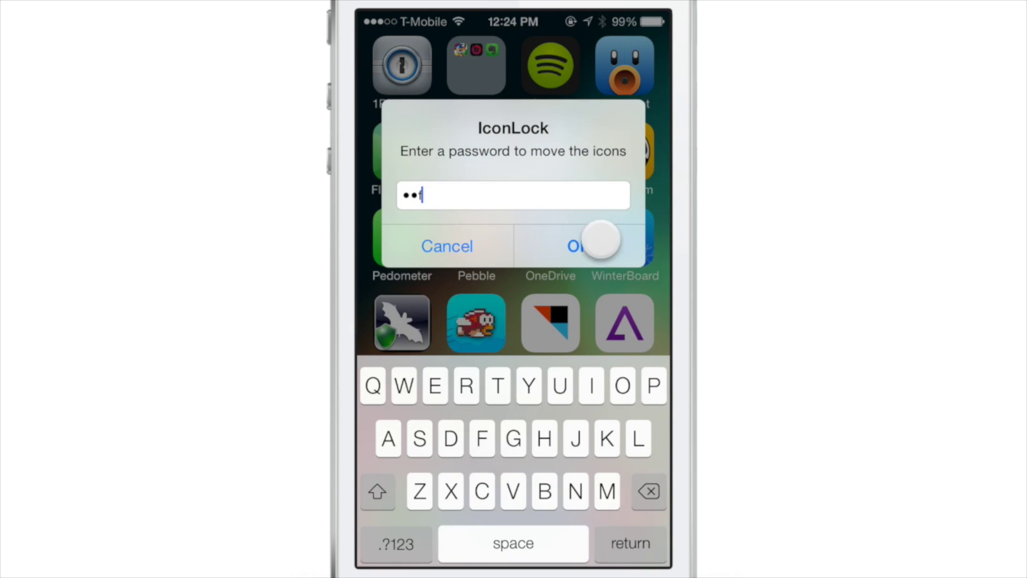
pyautogui.click(537, 333)
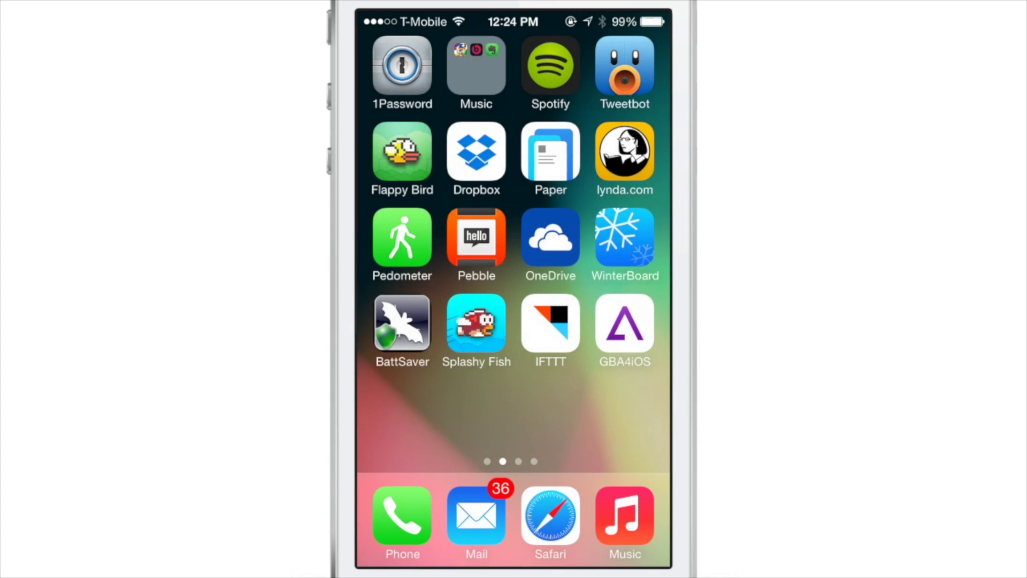
# Step: Re-enter the correct password, put Splashy Fish back ahead of BattSaver, and go home
pyautogui.moveTo(471, 408); pyautogui.dragTo(497, 402)
pyautogui.click(474, 327)
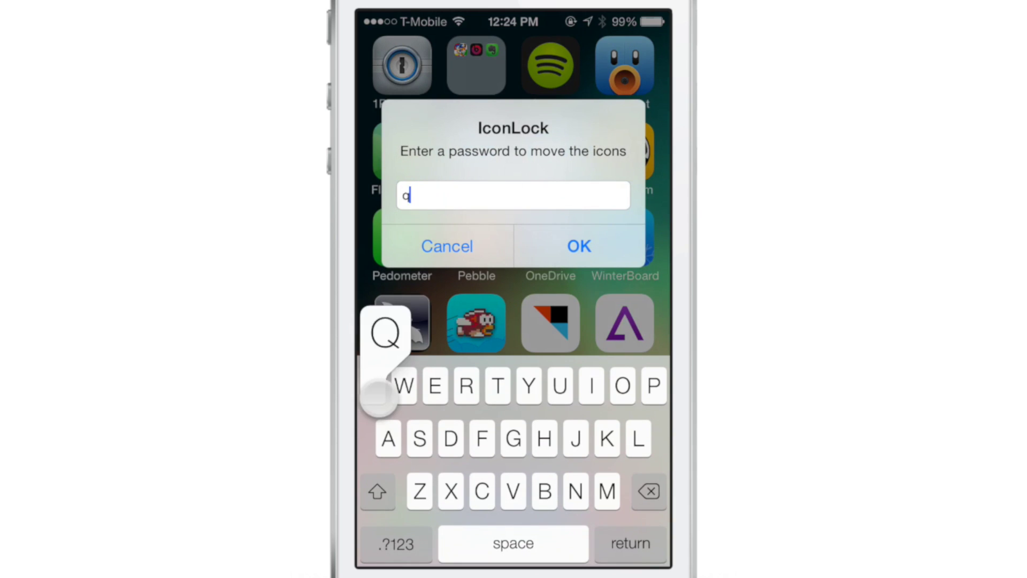
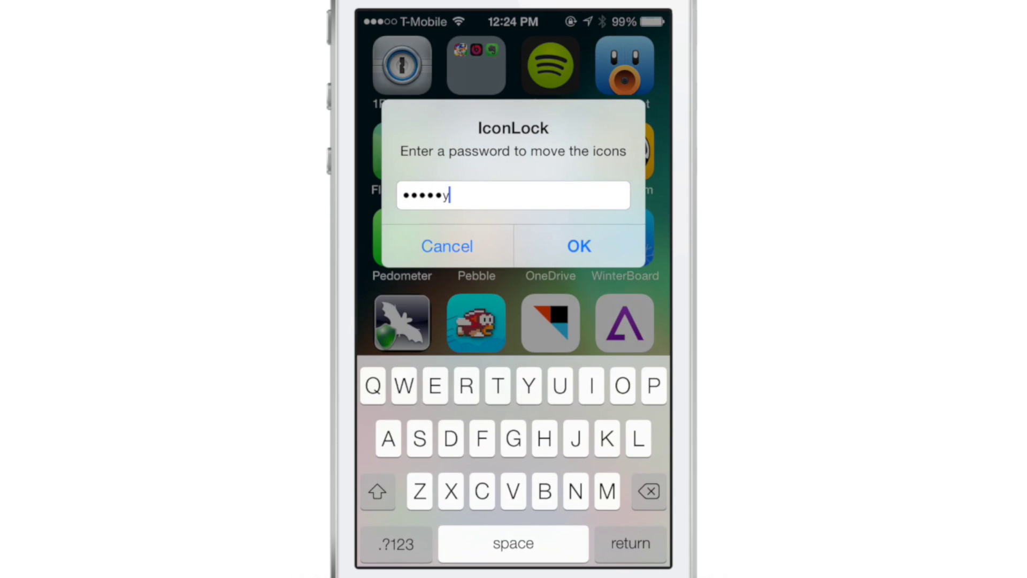
pyautogui.press('Return')
pyautogui.moveTo(476, 325); pyautogui.dragTo(376, 349)
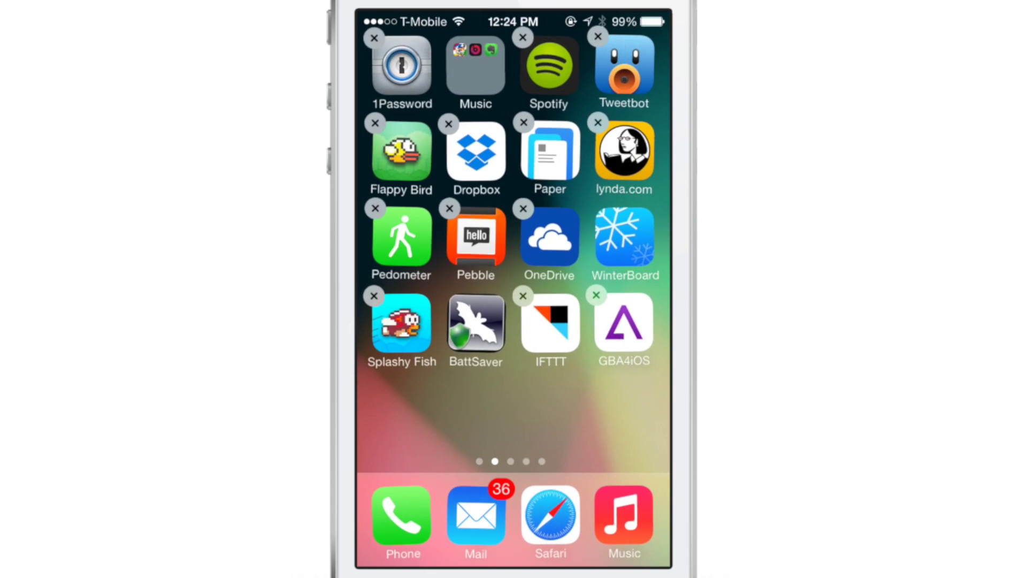
pyautogui.press('Home')
pyautogui.press('Home')
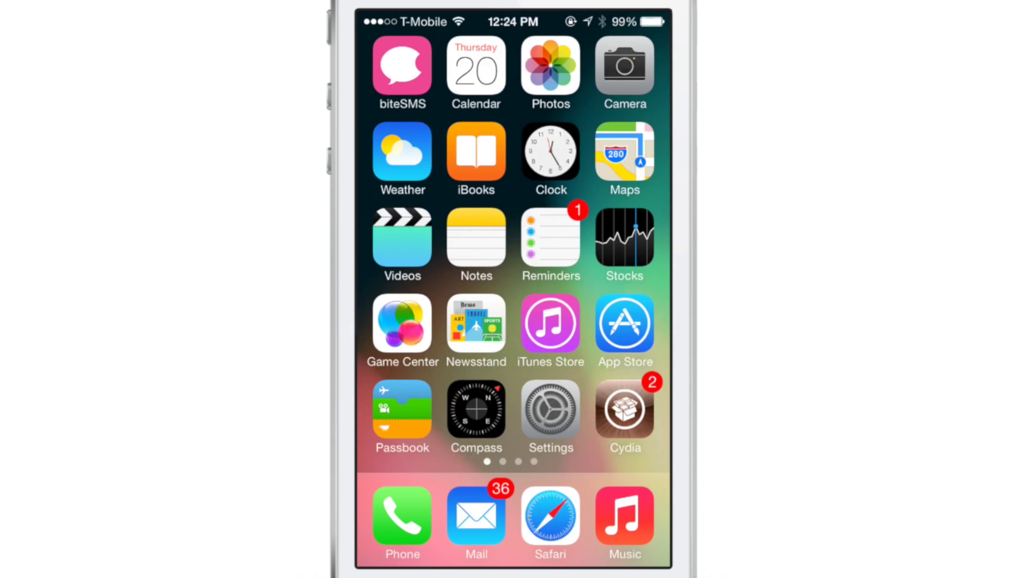
# Step: Browse Settings' tweak entries (Activator, Cloaky, WinterBoard), showing no IconLock, then open Cydia
pyautogui.click(550, 409)
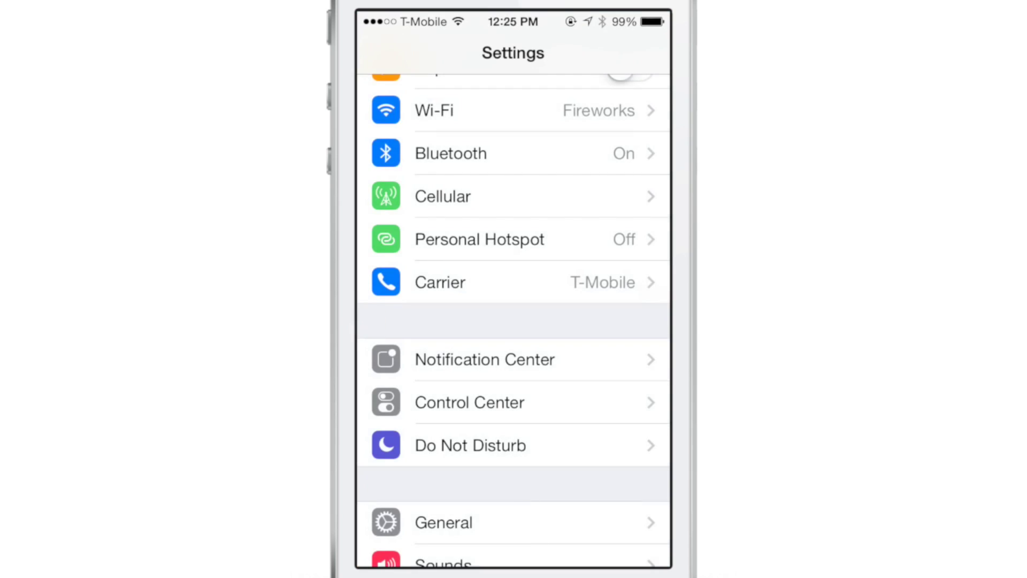
pyautogui.scroll(-10, 514, 321)
pyautogui.scroll(-5, 514, 321)
pyautogui.moveTo(562, 408); pyautogui.dragTo(596, 125)
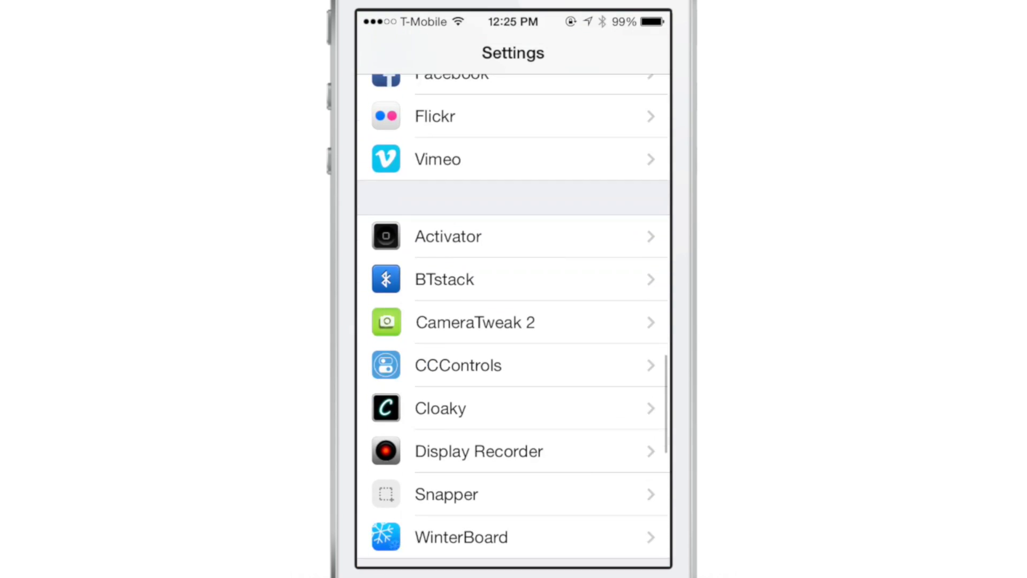
pyautogui.moveTo(581, 374)
pyautogui.mouseDown()
pyautogui.moveTo(581, 417)
pyautogui.moveTo(546, 444)
pyautogui.mouseUp()
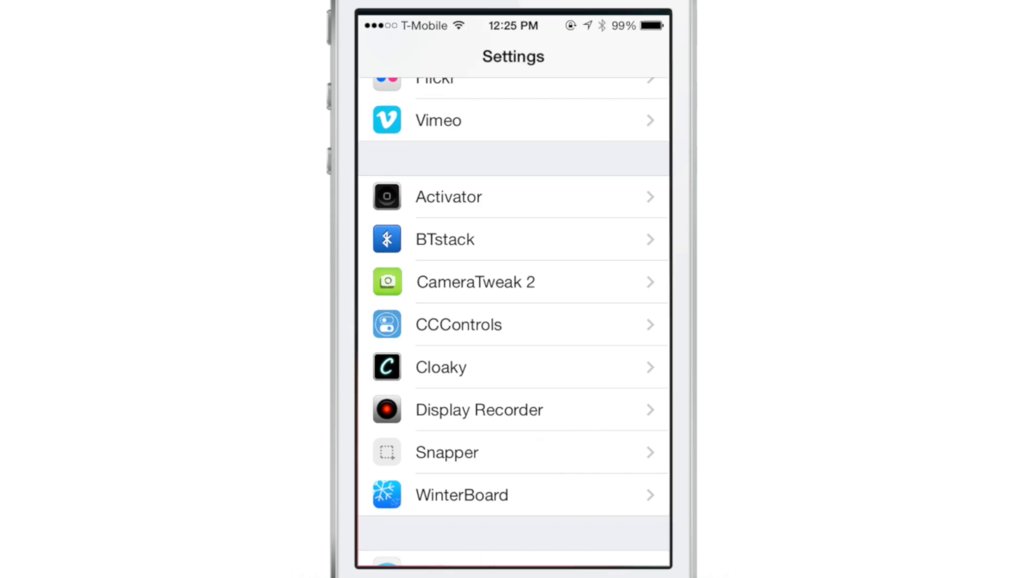
pyautogui.press('super')
pyautogui.click(624, 412)
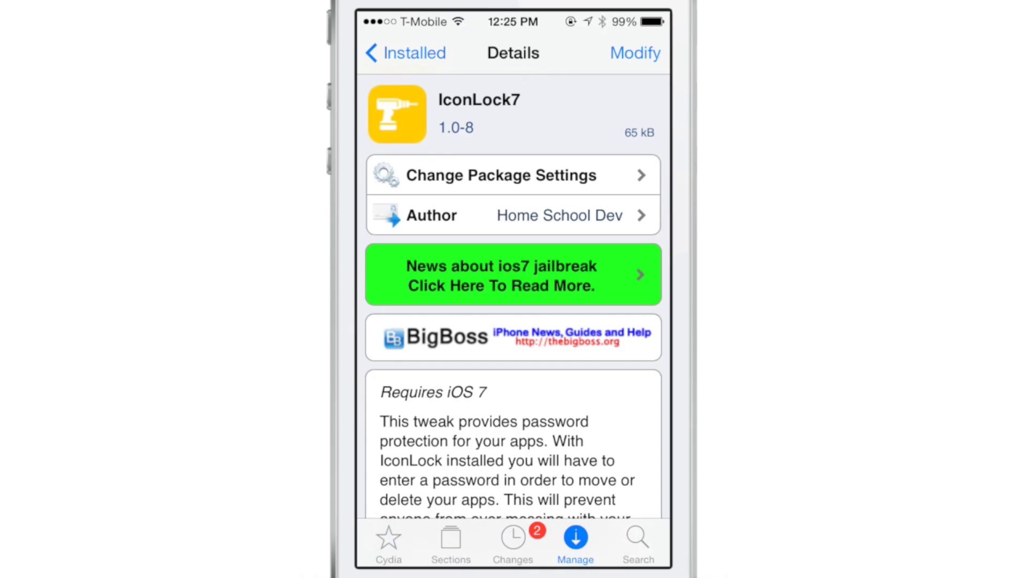
pyautogui.scroll(-5, 514, 297)
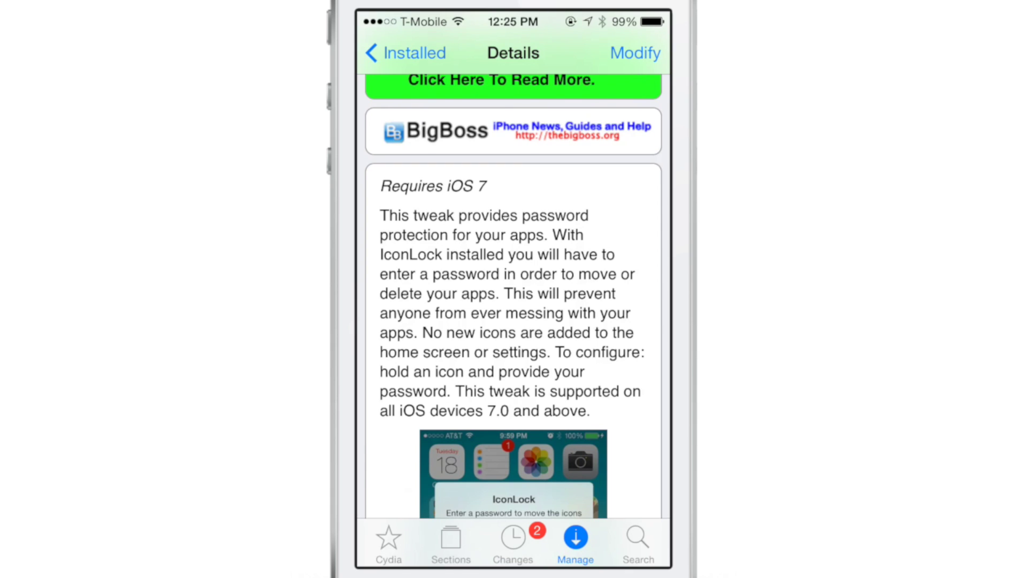
pyautogui.scroll(-5, 513, 297)
pyautogui.scroll(10, 513, 297)
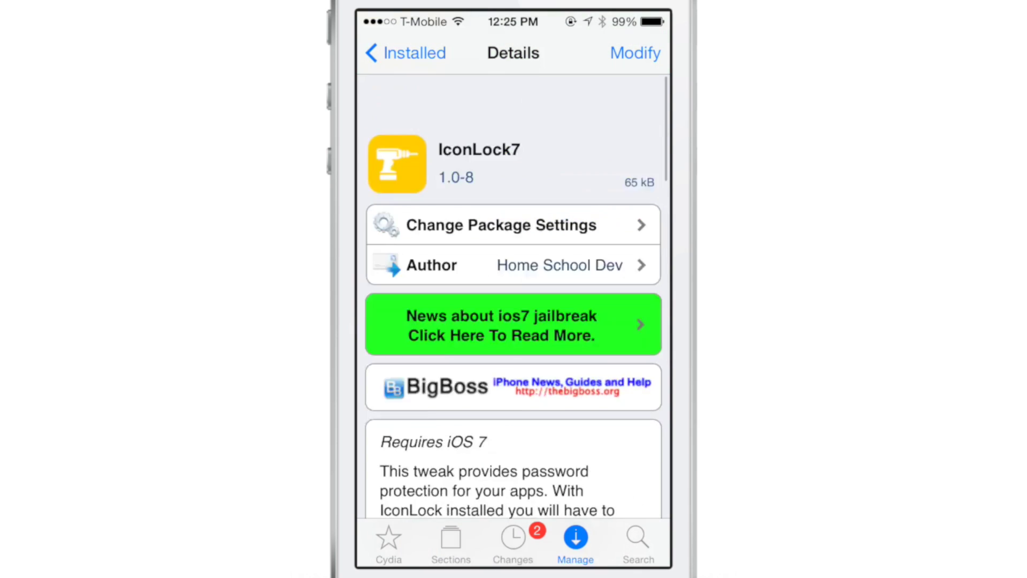